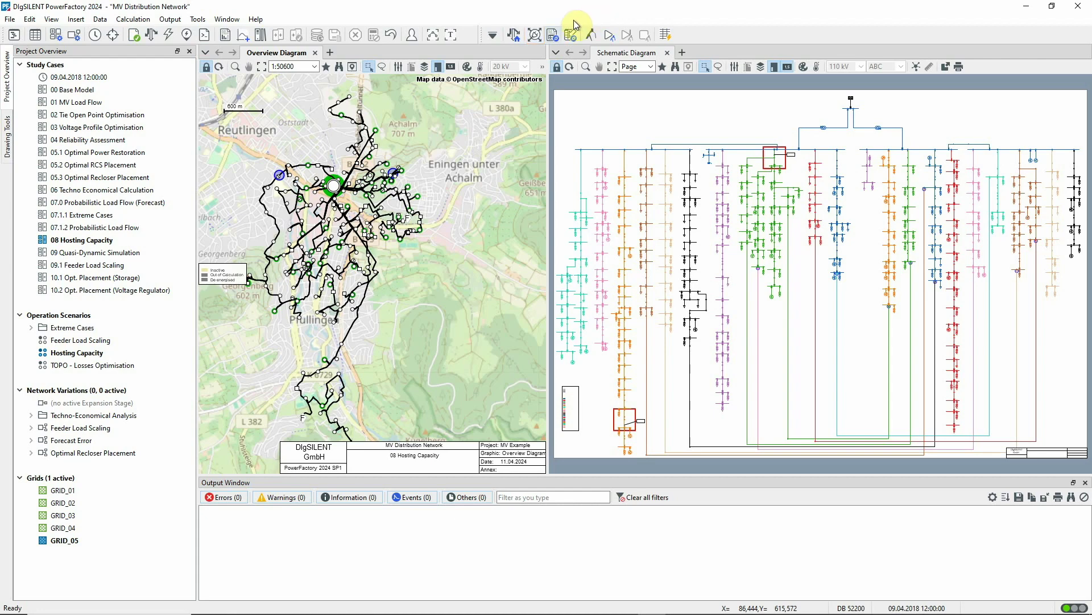
- Open the Hosting Capacity Analysis for FD_09_05 and view its Constraints settings, checked for the whole system
{"action": "left_click", "coordinate": [535, 35]}
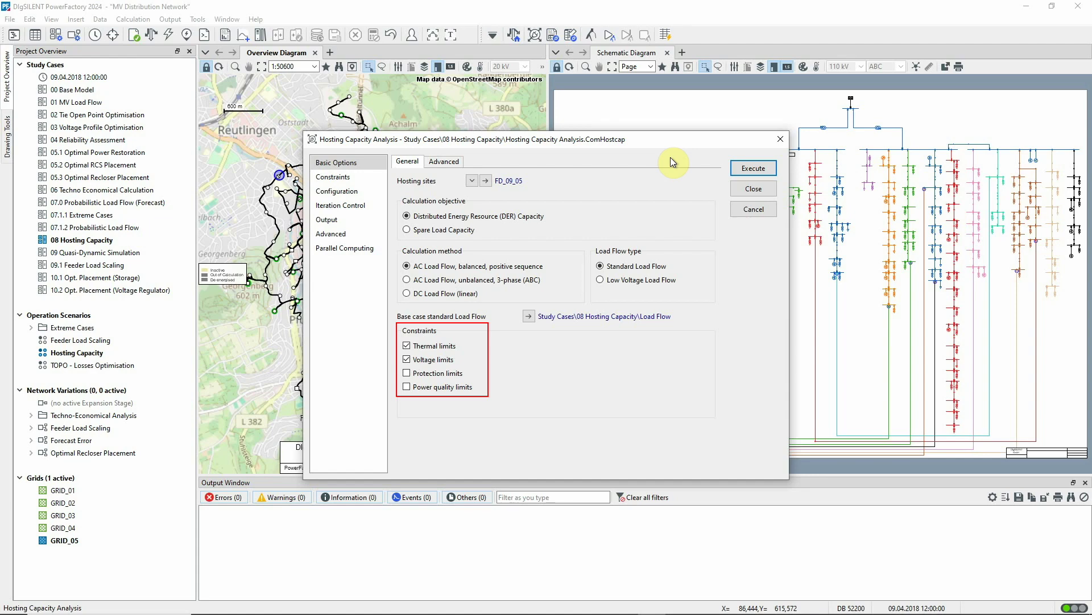
{"action": "left_click", "coordinate": [344, 177]}
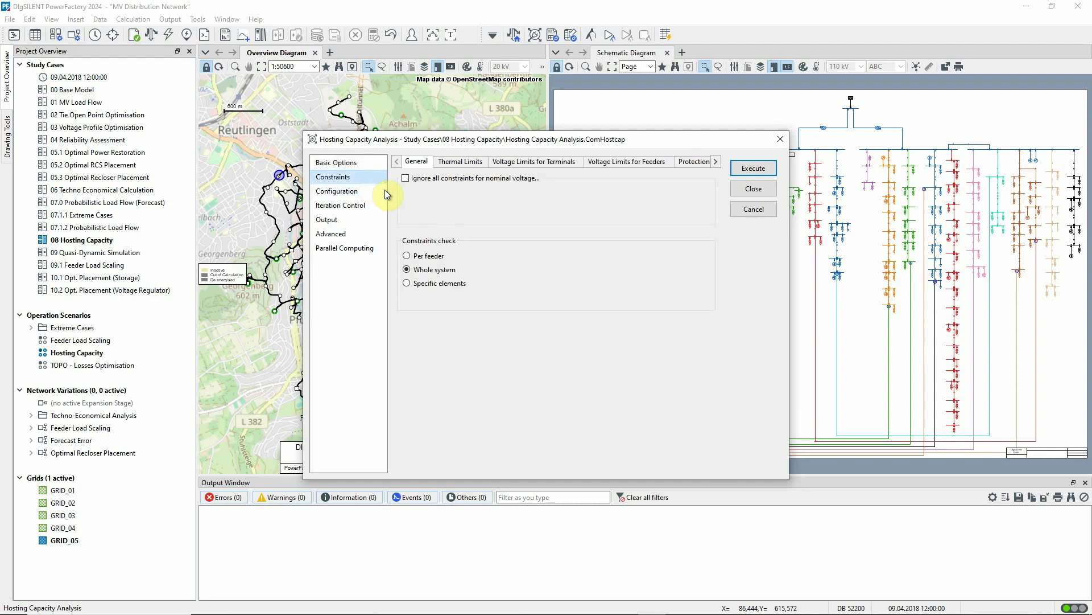
{"action": "left_click", "coordinate": [459, 162]}
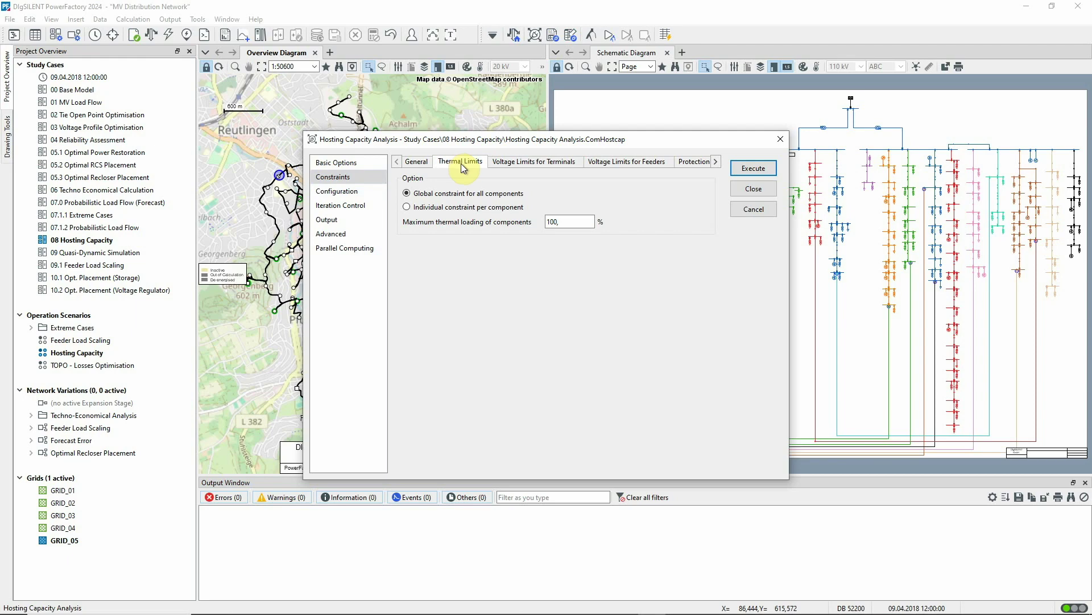
{"action": "left_click", "coordinate": [571, 163]}
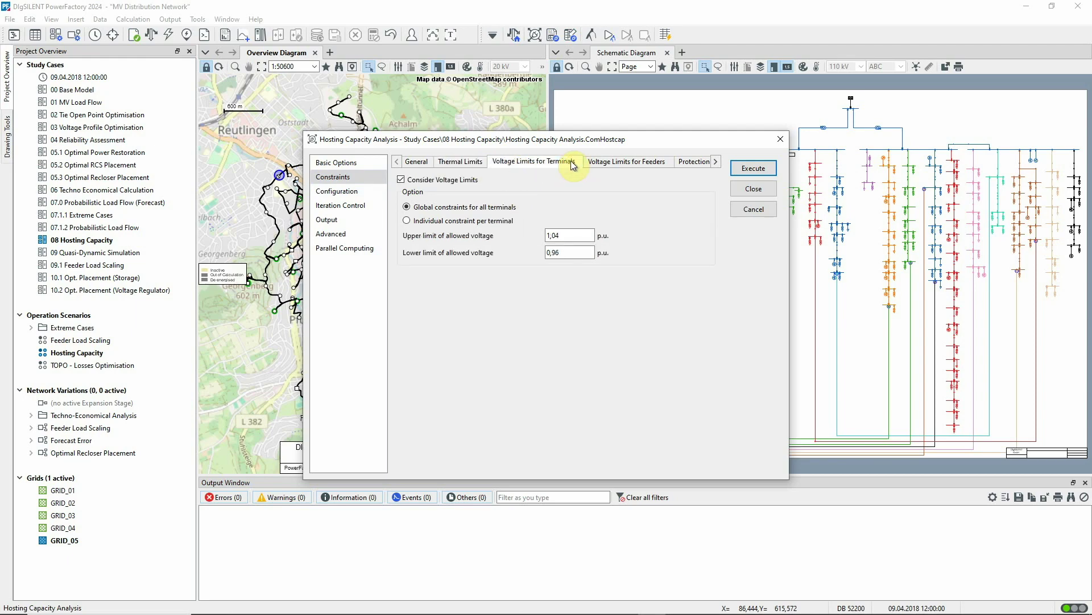
{"action": "left_click", "coordinate": [662, 164]}
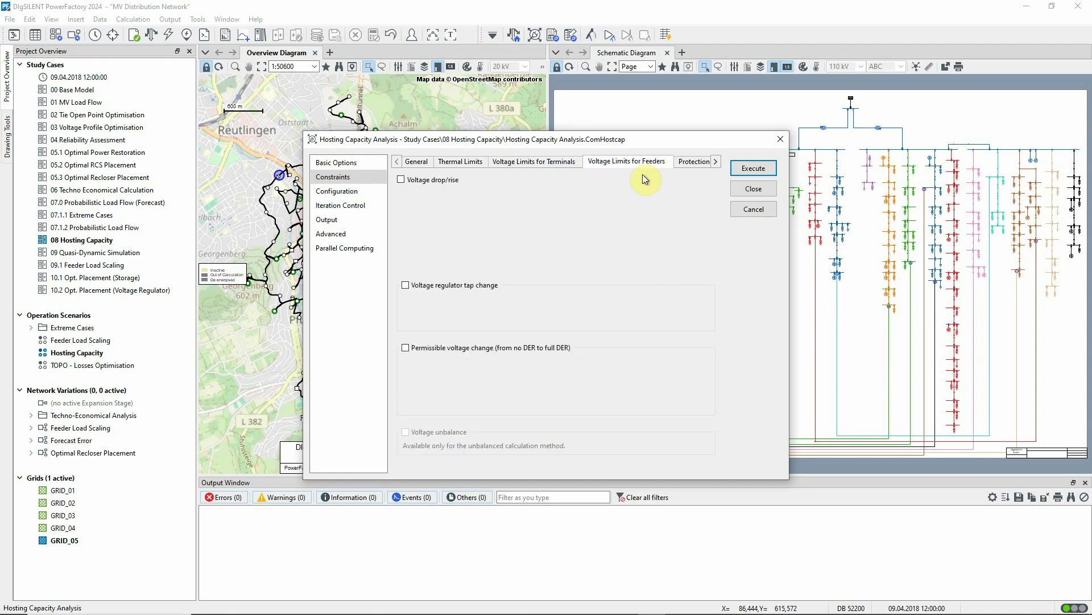
{"action": "left_click", "coordinate": [350, 191]}
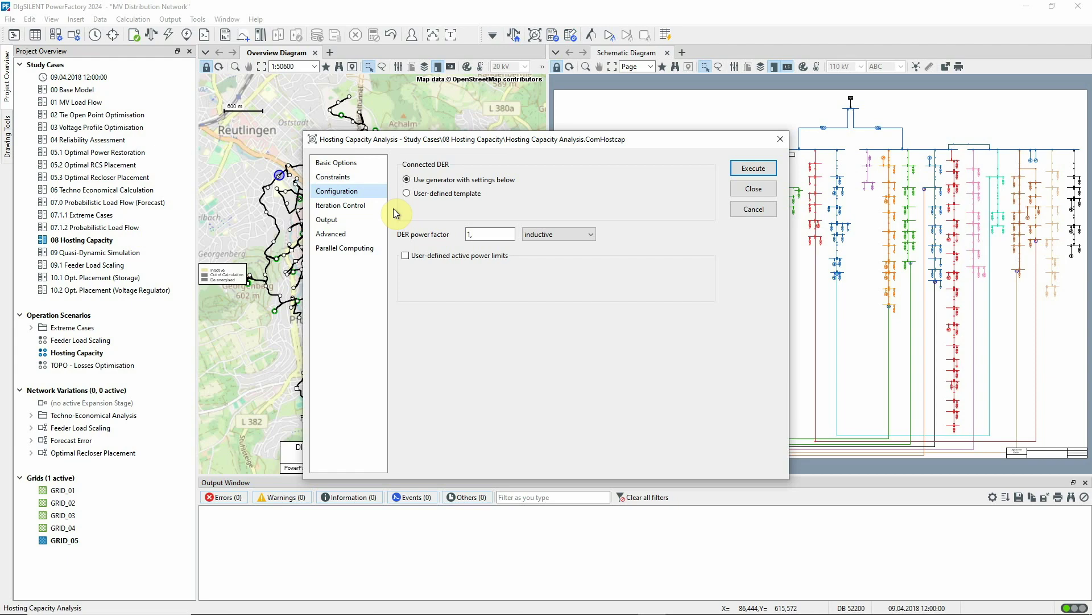
{"action": "left_click", "coordinate": [406, 193]}
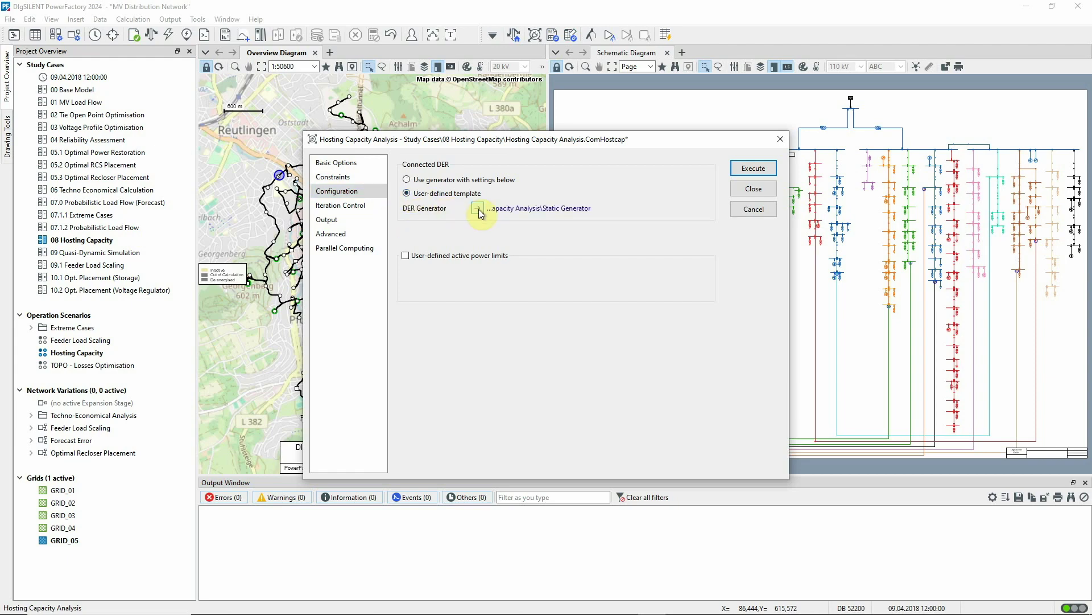
{"action": "left_click", "coordinate": [478, 209]}
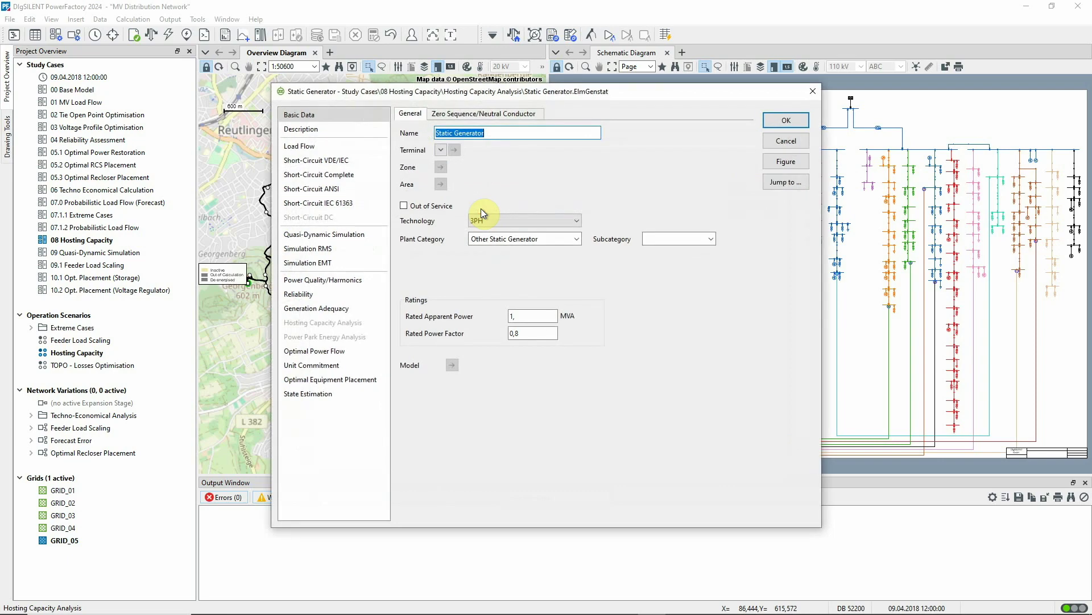
{"action": "left_click", "coordinate": [780, 141]}
{"action": "left_click", "coordinate": [418, 180]}
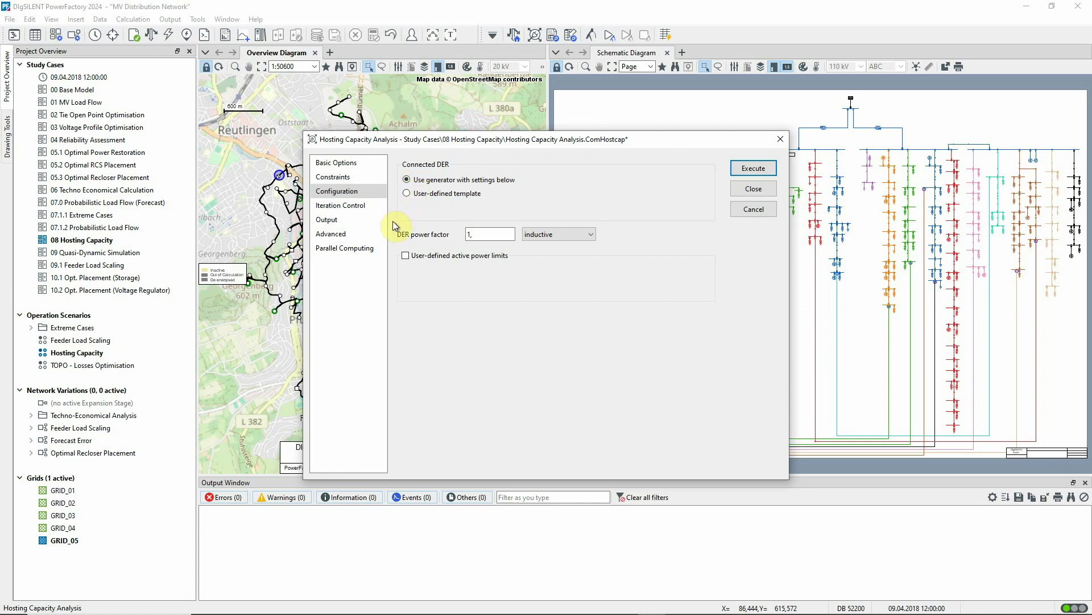
{"action": "left_click", "coordinate": [350, 163]}
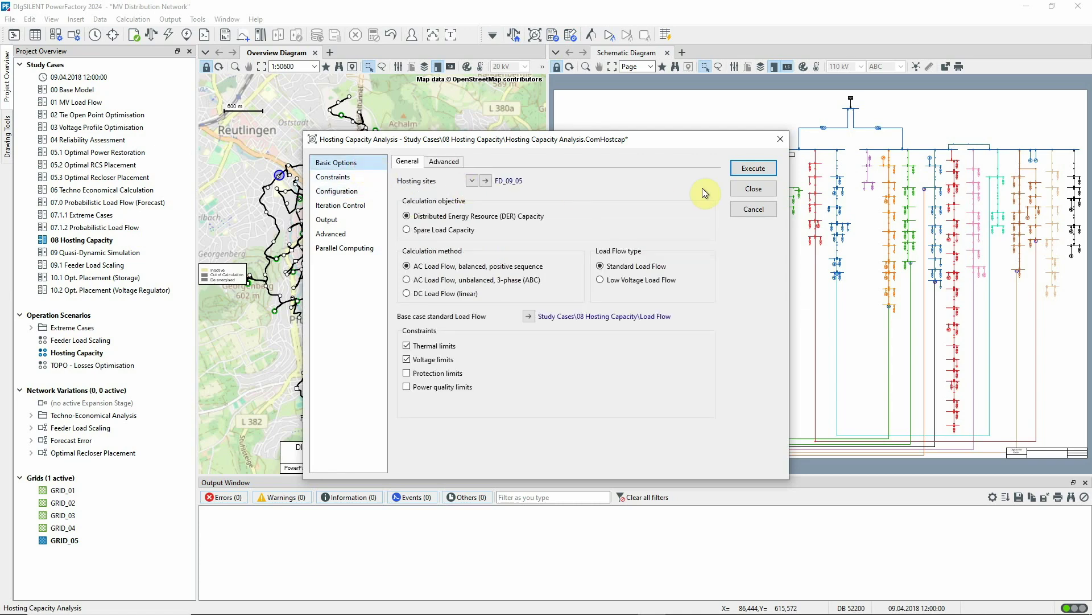
- Run the hosting capacity analysis and draw the hosted-power heatmap on the schematic
{"action": "left_click", "coordinate": [743, 168]}
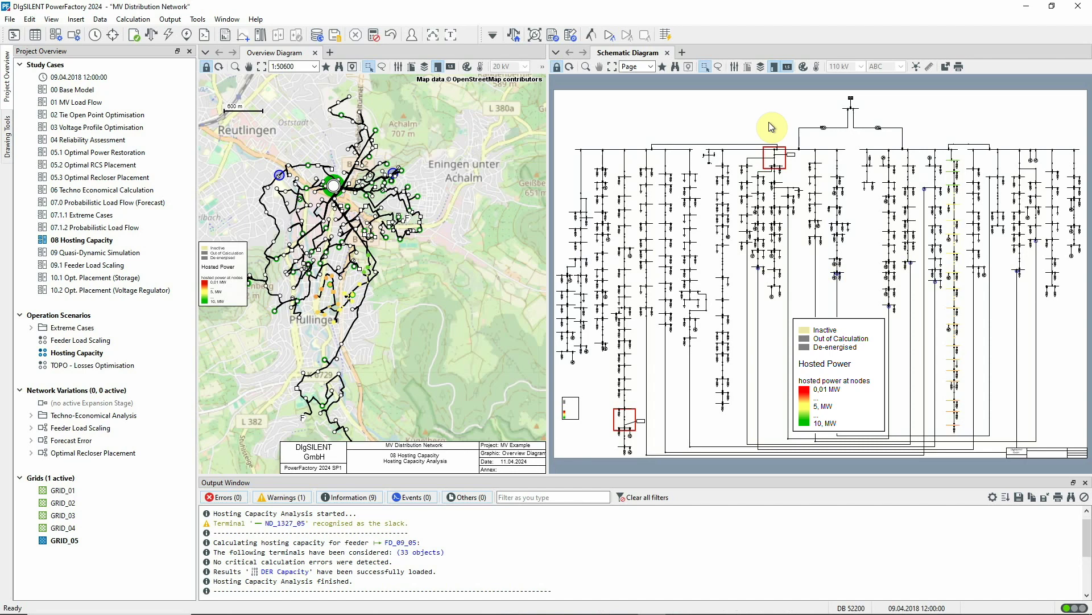
{"action": "left_click", "coordinate": [814, 67]}
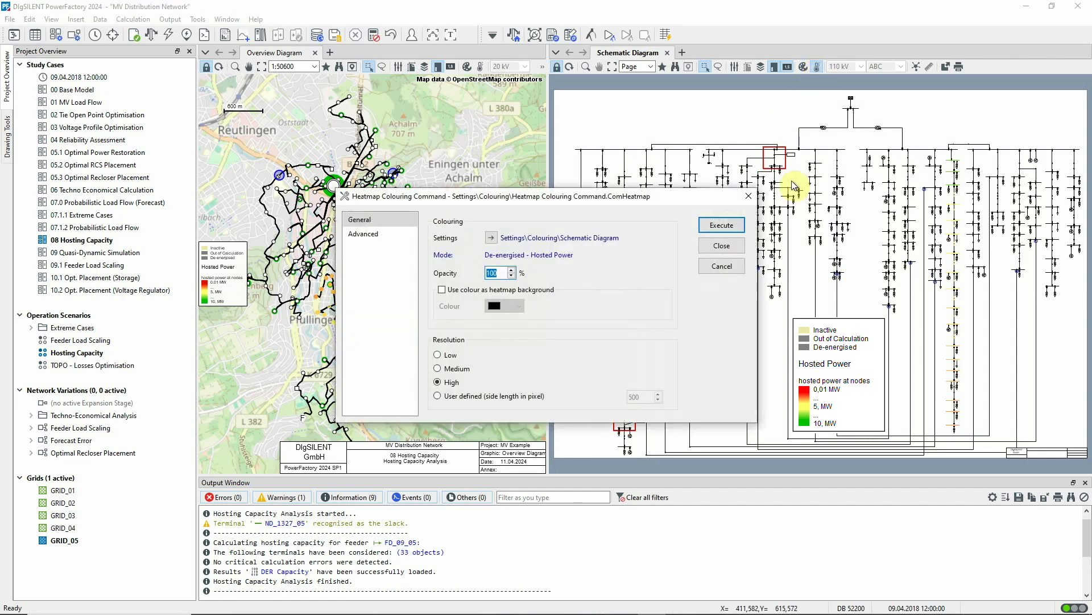
{"action": "left_click", "coordinate": [735, 224]}
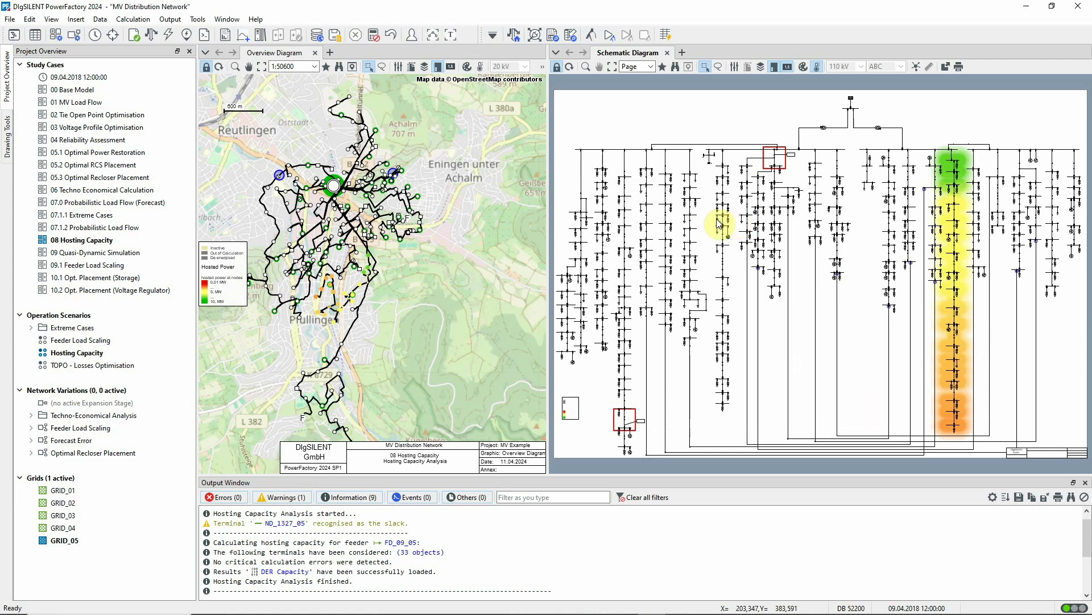
- Draw the hosted-power heatmap on the overview map and zoom into the coloured network
{"action": "left_click", "coordinate": [450, 106]}
{"action": "left_click", "coordinate": [481, 67]}
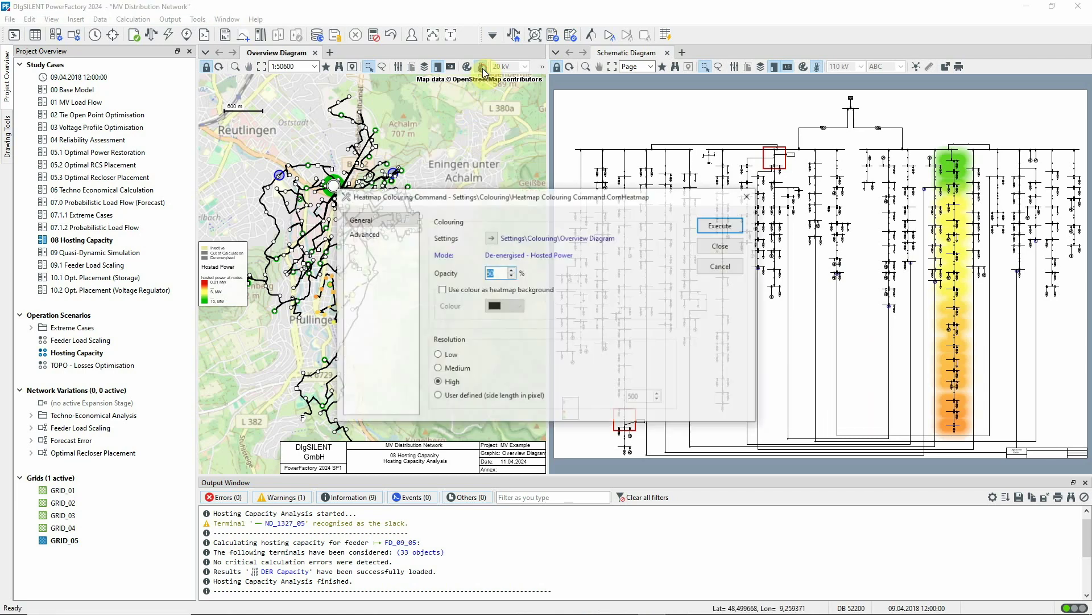
{"action": "left_click", "coordinate": [708, 225]}
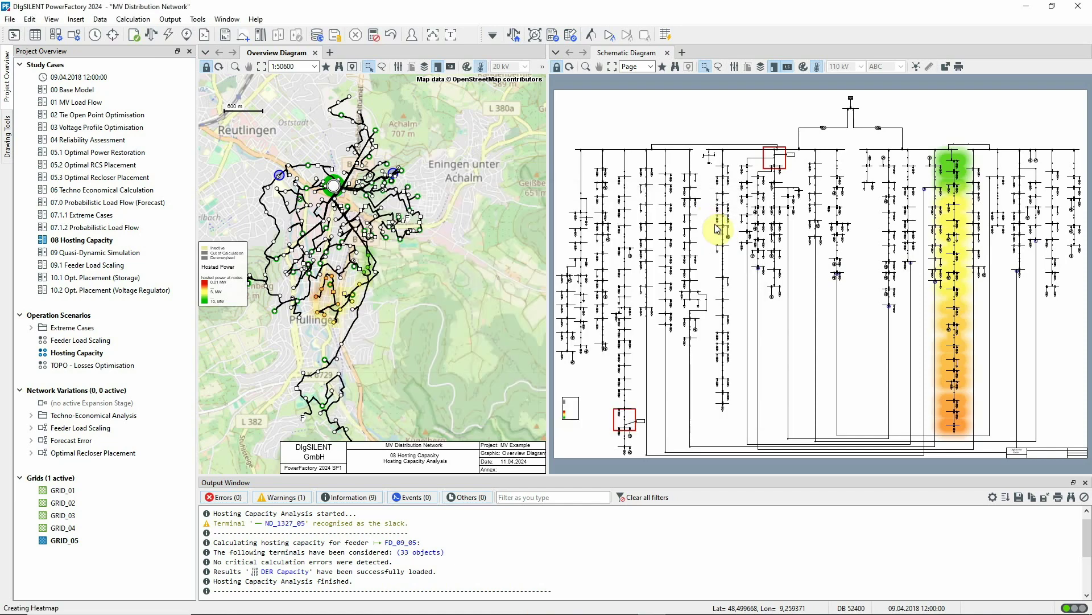
{"action": "left_click", "coordinate": [235, 67]}
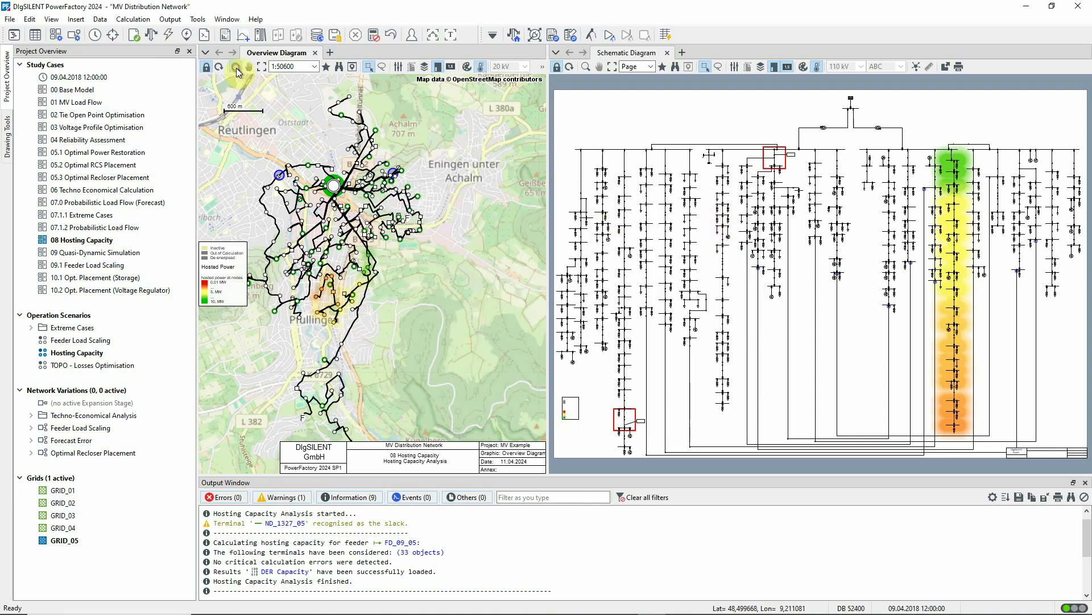
{"action": "left_click_drag", "start_coordinate": [247, 131], "coordinate": [428, 411]}
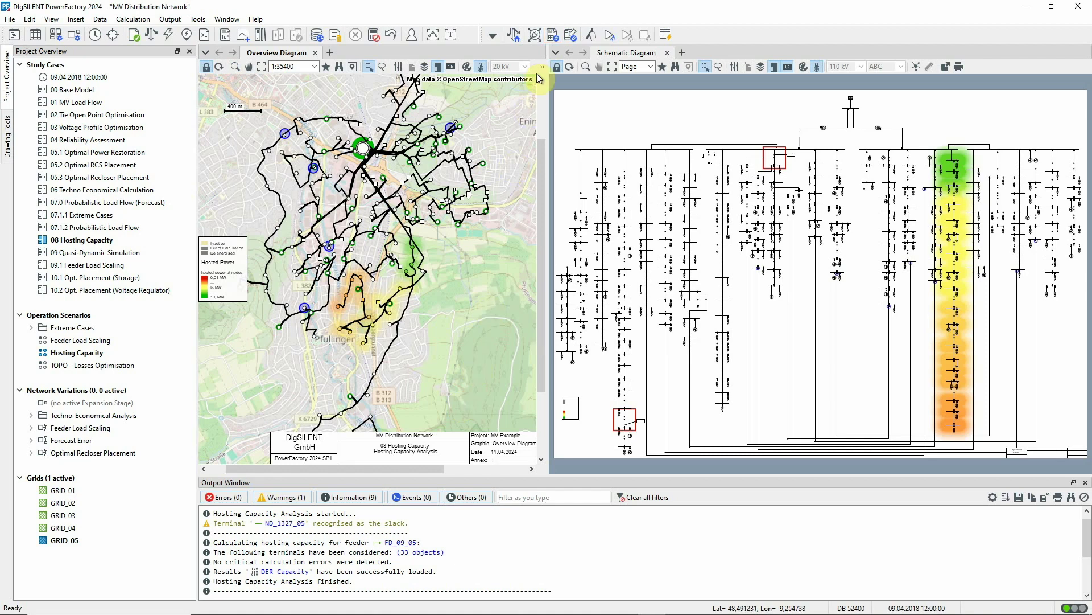
- Open the Hosting Capacity Tabular Reports dialog for DER Capacity terminals with thermal and voltage constraints
{"action": "left_click", "coordinate": [552, 35]}
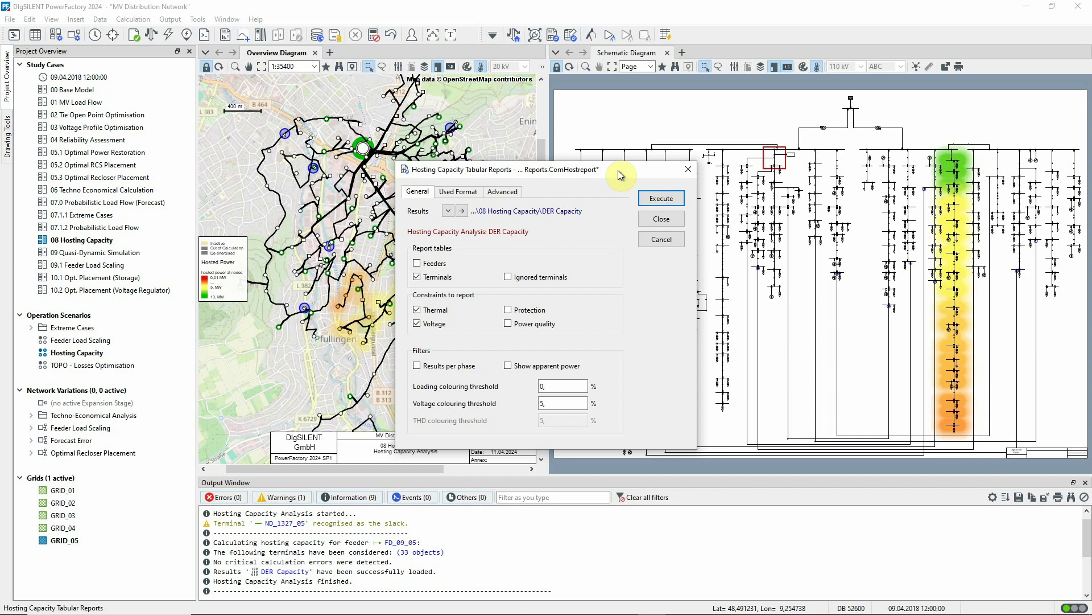
- Set the Loading colouring threshold to 99 and generate the terminals DER capacity report
{"action": "left_click", "coordinate": [564, 388]}
{"action": "key", "text": "BackSpace"}
{"action": "key", "text": "BackSpace"}
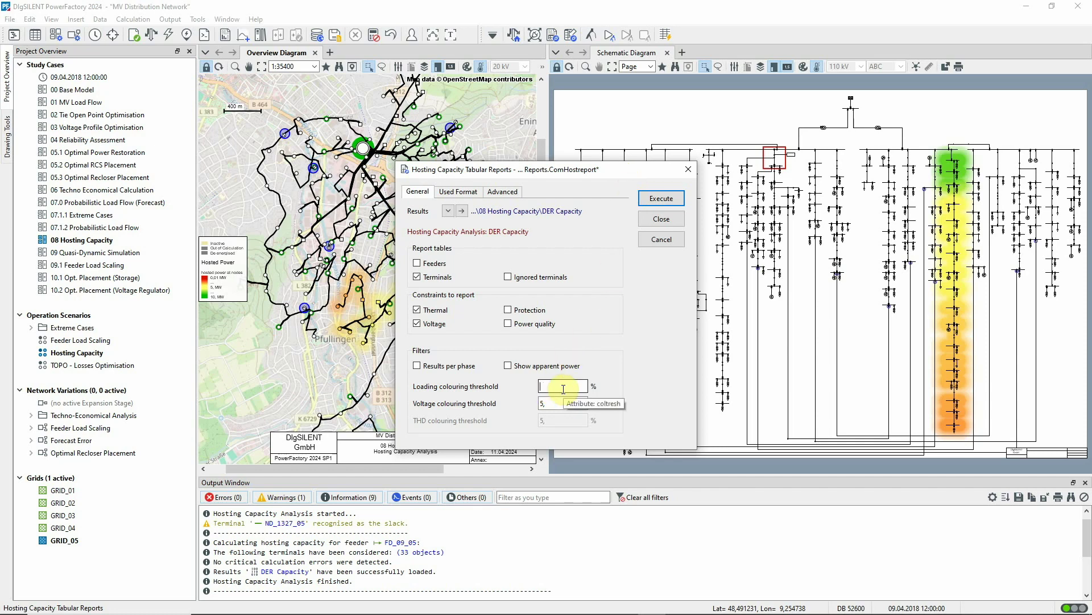
{"action": "type", "text": "99"}
{"action": "left_click", "coordinate": [666, 198]}
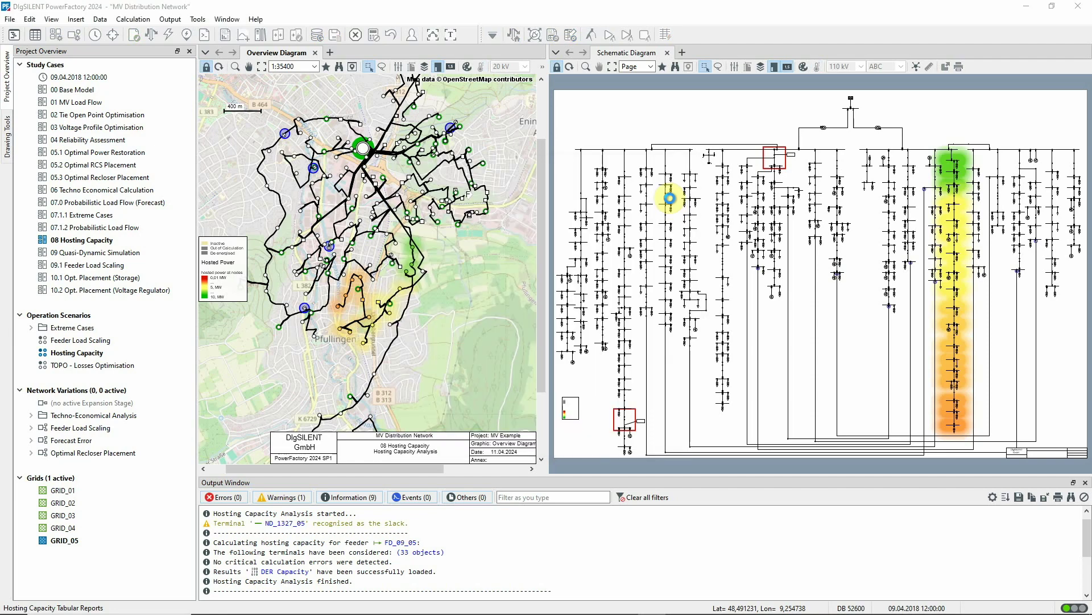
- Shrink the Substations column and widen the report window so all columns show
{"action": "left_click_drag", "start_coordinate": [541, 248], "coordinate": [464, 250]}
{"action": "left_click_drag", "start_coordinate": [819, 208], "coordinate": [899, 210]}
{"action": "left_click_drag", "start_coordinate": [448, 164], "coordinate": [626, 210]}
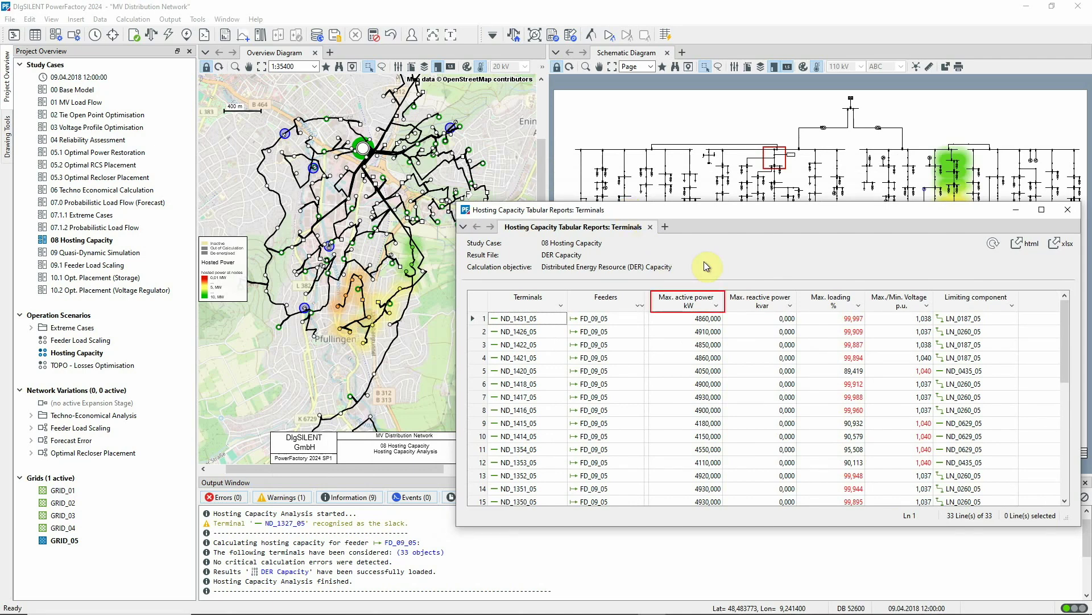
- Sort terminals by maximum active power, highest first, and locate limiting line LN_0591_05 on the map
{"action": "left_click", "coordinate": [688, 304]}
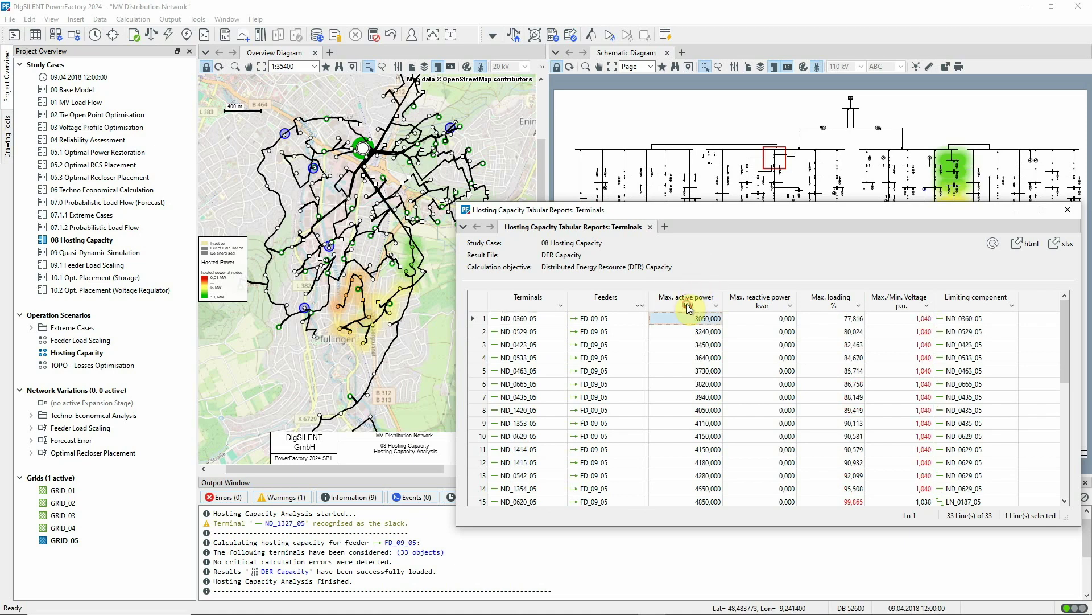
{"action": "left_click", "coordinate": [687, 304]}
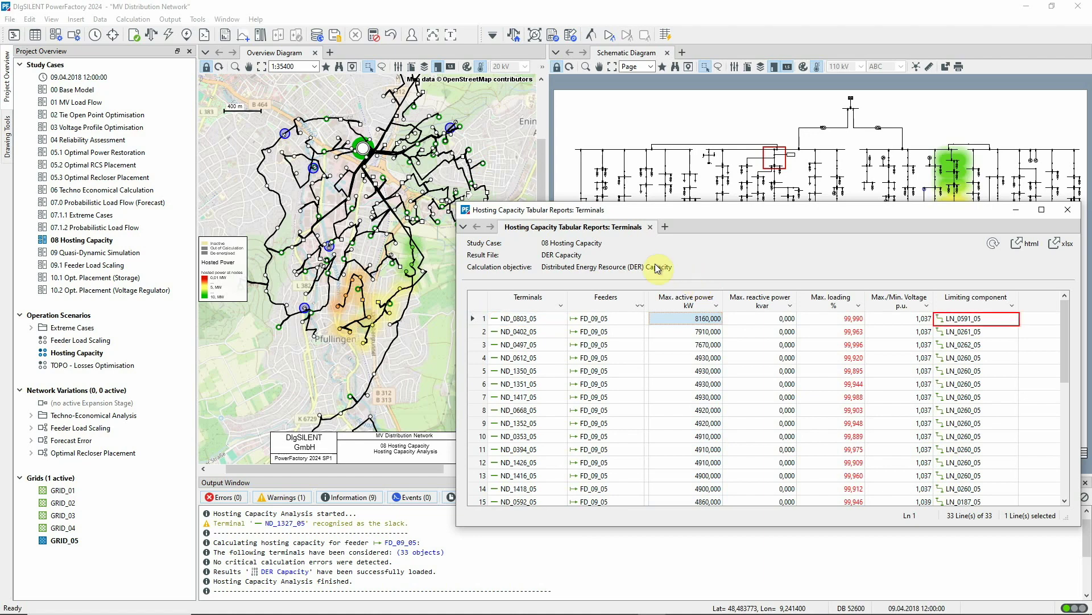
{"action": "left_click", "coordinate": [435, 244]}
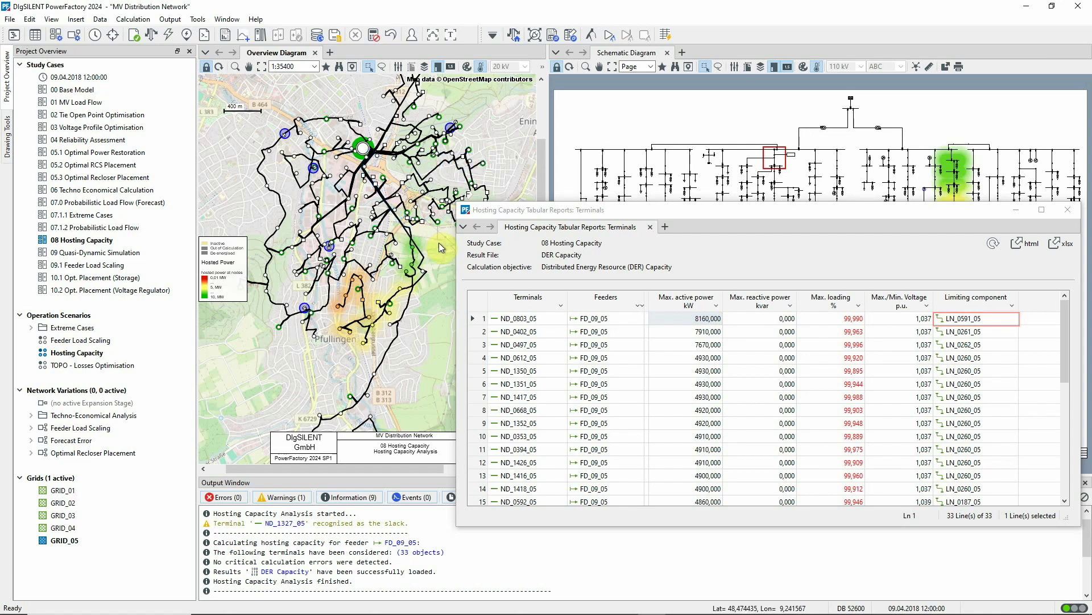
- Re-sort terminals ascending by maximum active power and close the report
{"action": "left_click", "coordinate": [700, 300]}
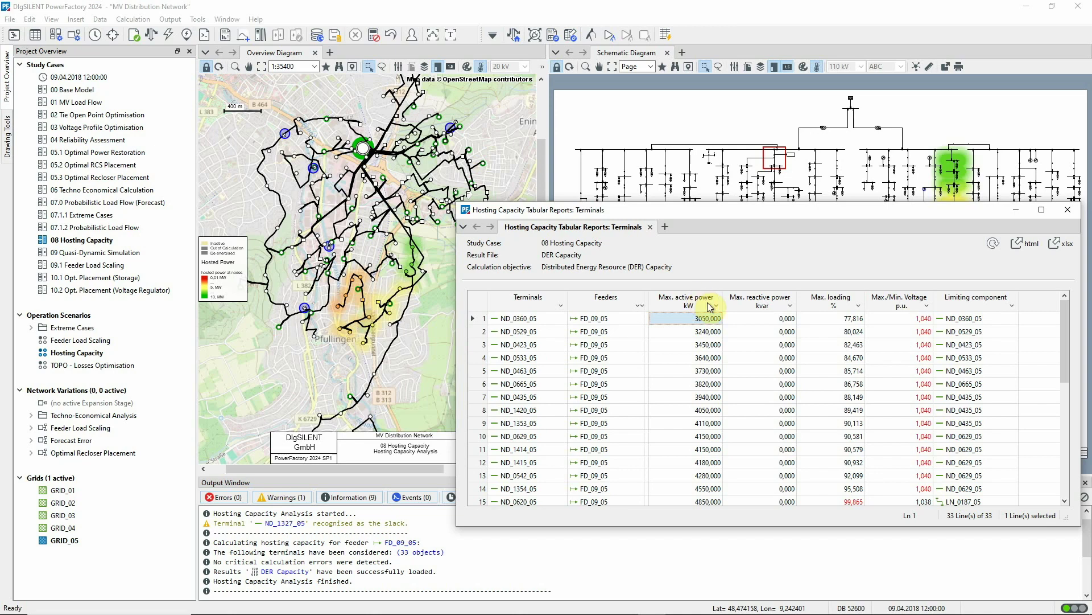
{"action": "left_click", "coordinate": [1073, 209]}
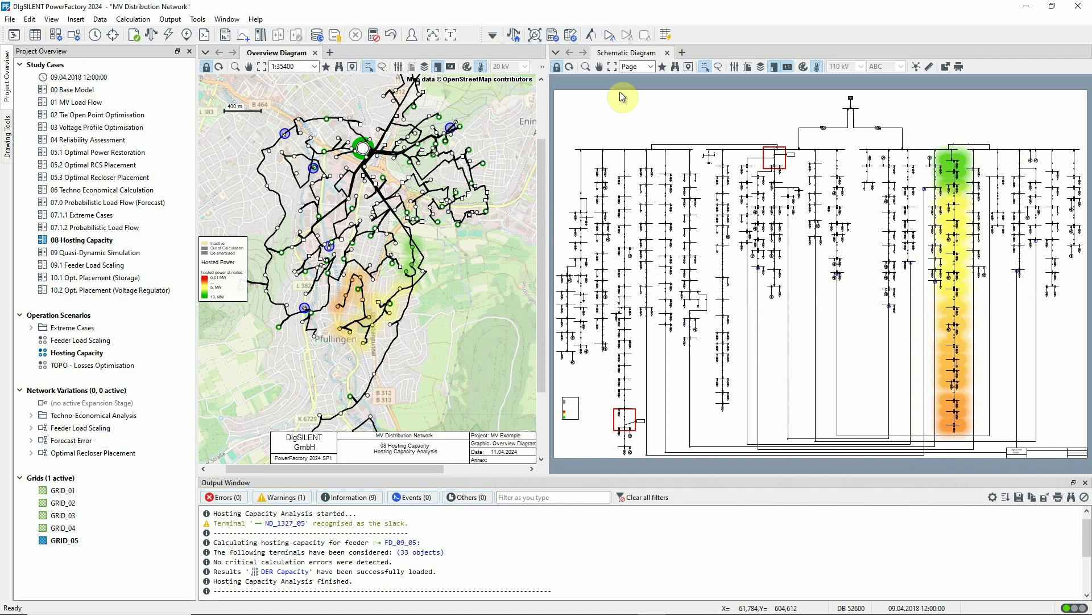
- Select all 21 feeders as hosting sites in the Hosting Capacity Analysis
{"action": "left_click", "coordinate": [534, 35]}
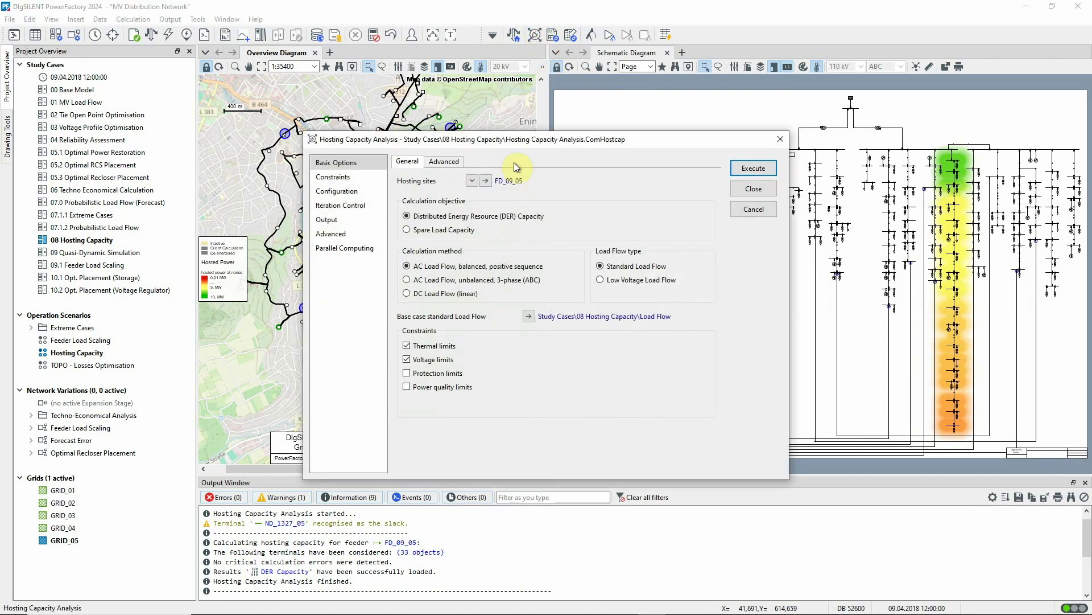
{"action": "left_click", "coordinate": [472, 180]}
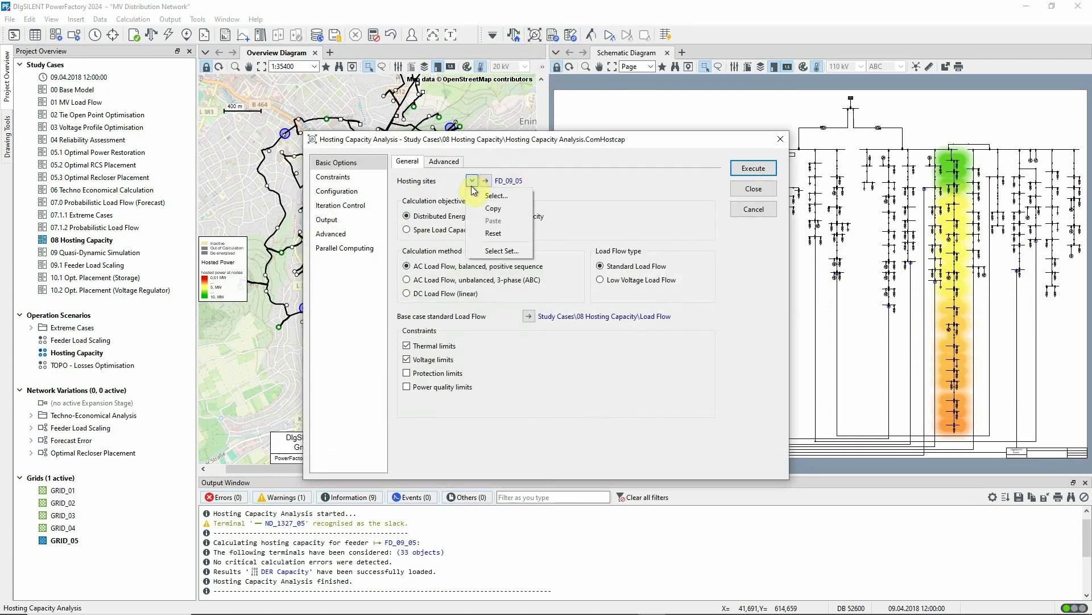
{"action": "left_click", "coordinate": [473, 195]}
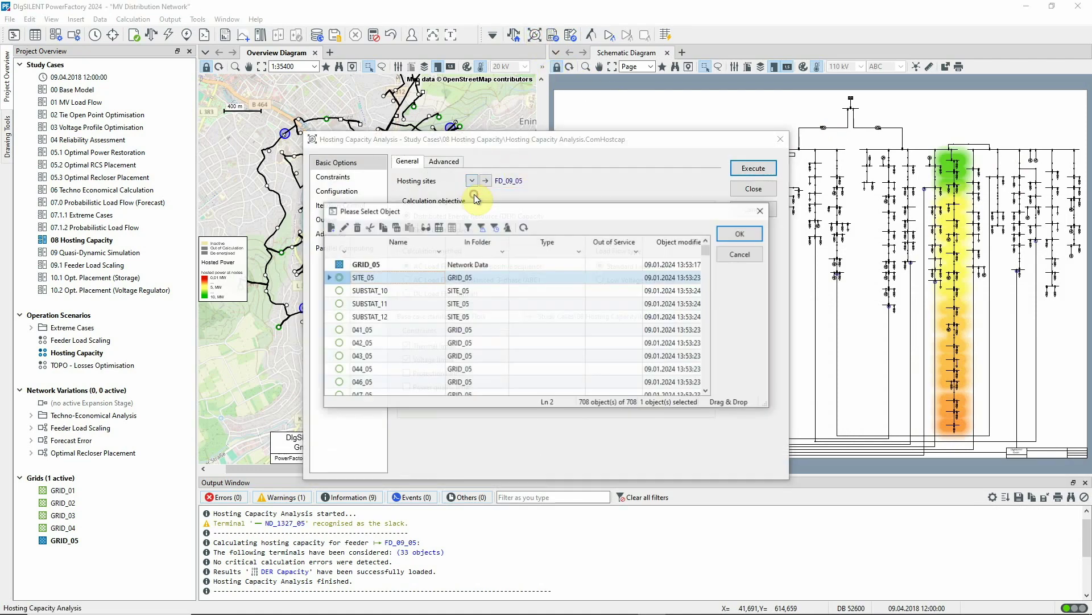
{"action": "left_click", "coordinate": [439, 227]}
{"action": "left_click", "coordinate": [450, 306]}
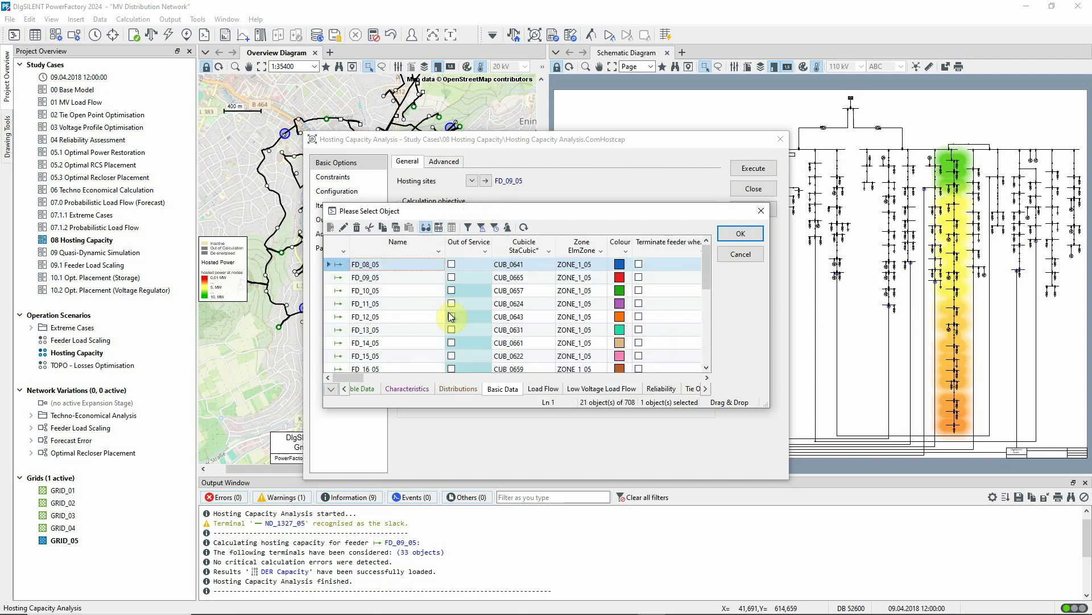
{"action": "key", "text": "ctrl+a"}
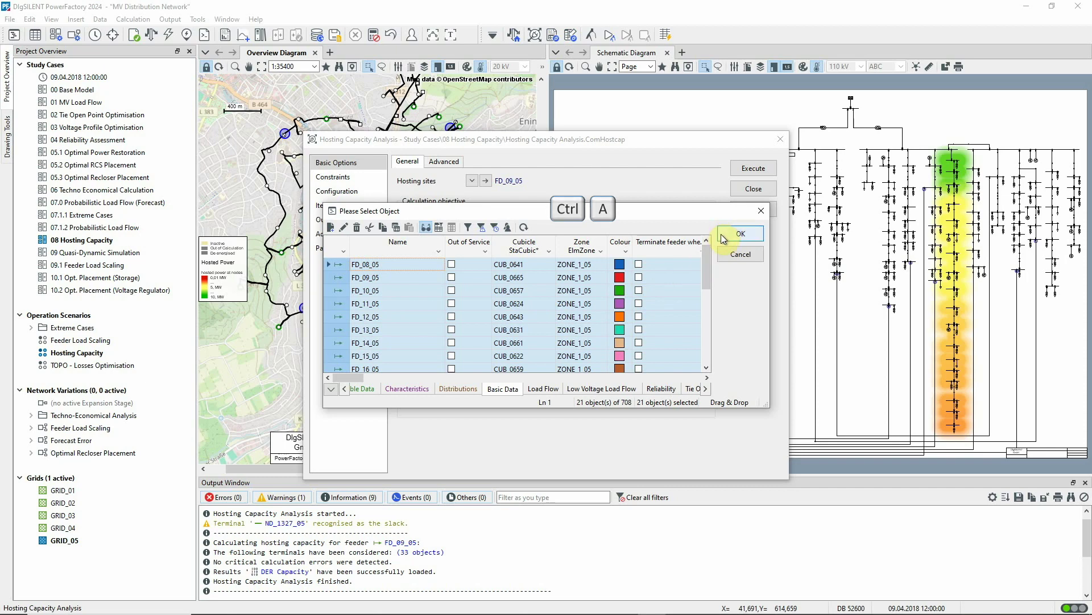
{"action": "left_click", "coordinate": [739, 234]}
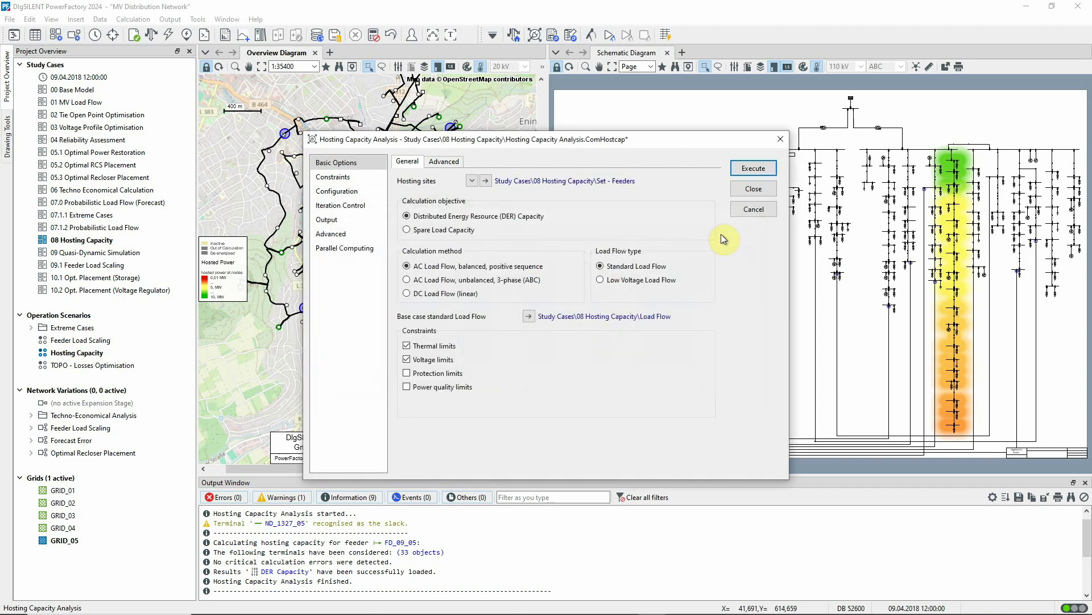
- Enable parallel computation and run the hosting capacity analysis for all feeders
{"action": "left_click", "coordinate": [341, 249]}
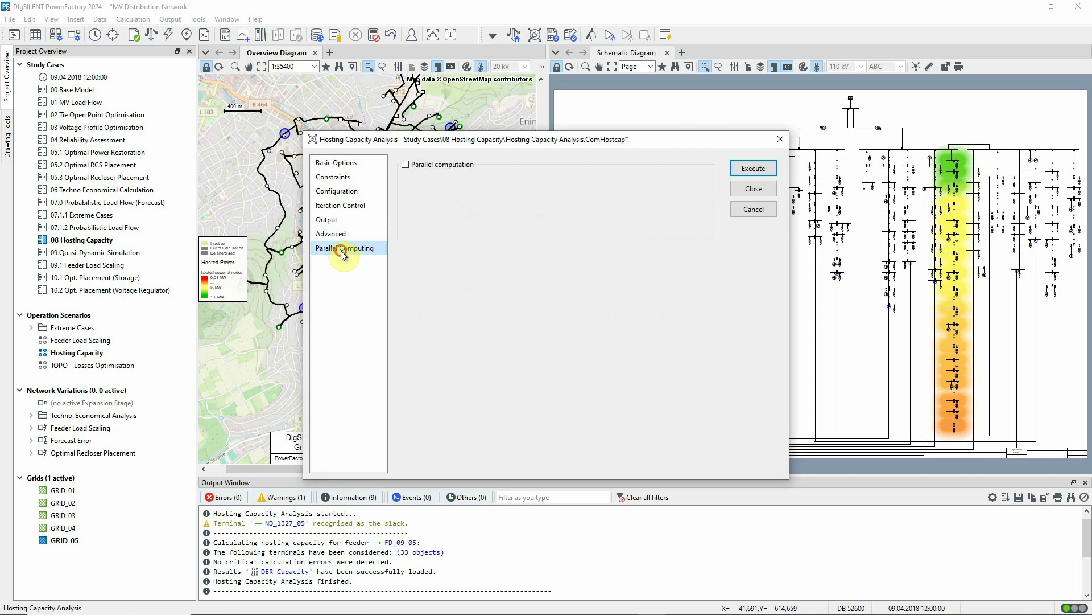
{"action": "left_click", "coordinate": [405, 164]}
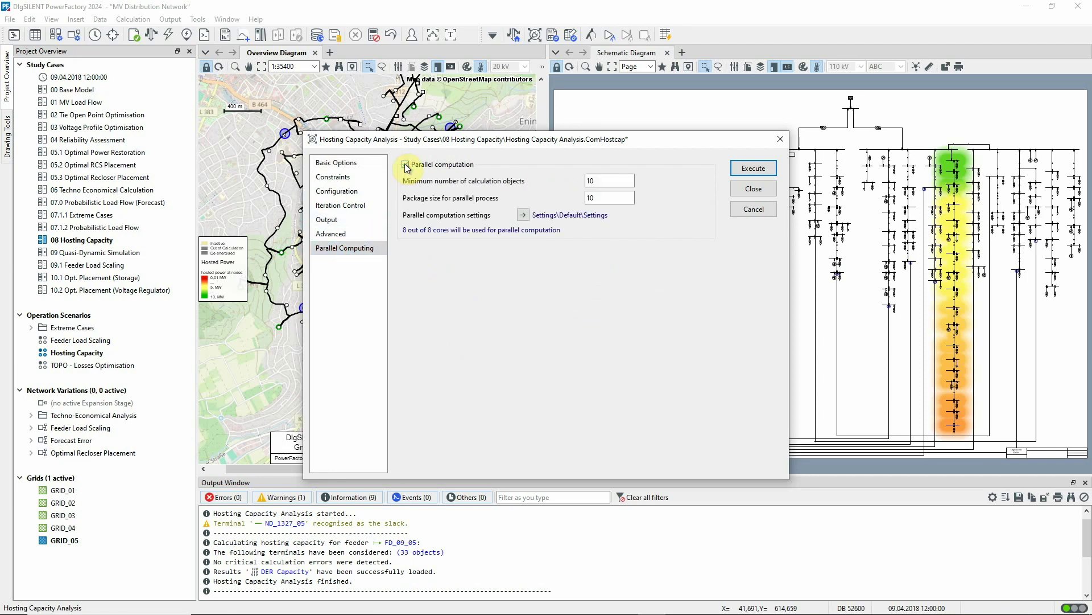
{"action": "left_click", "coordinate": [360, 162]}
{"action": "left_click", "coordinate": [743, 169]}
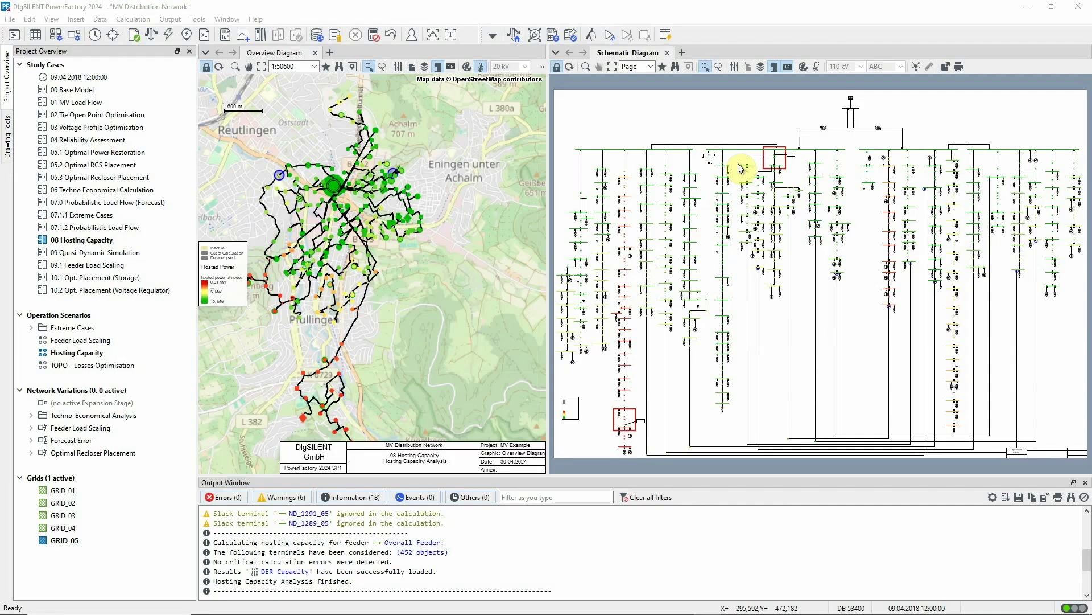
- Apply the network-wide hosted-power heatmap to the overview map, then bring up the schematic's heatmap colouring settings
{"action": "left_click", "coordinate": [481, 67]}
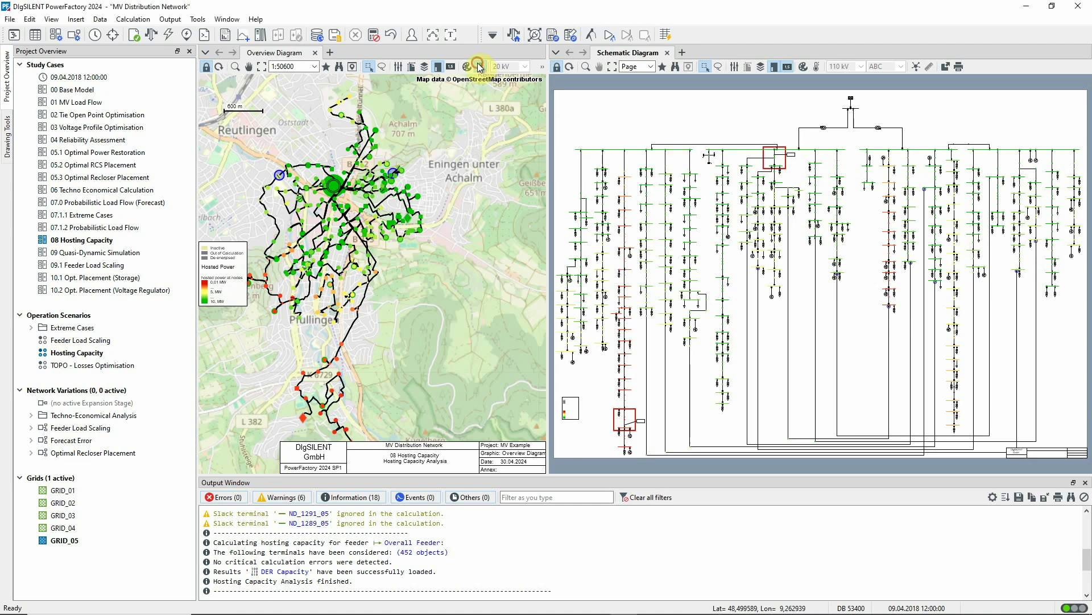
{"action": "left_click", "coordinate": [720, 225]}
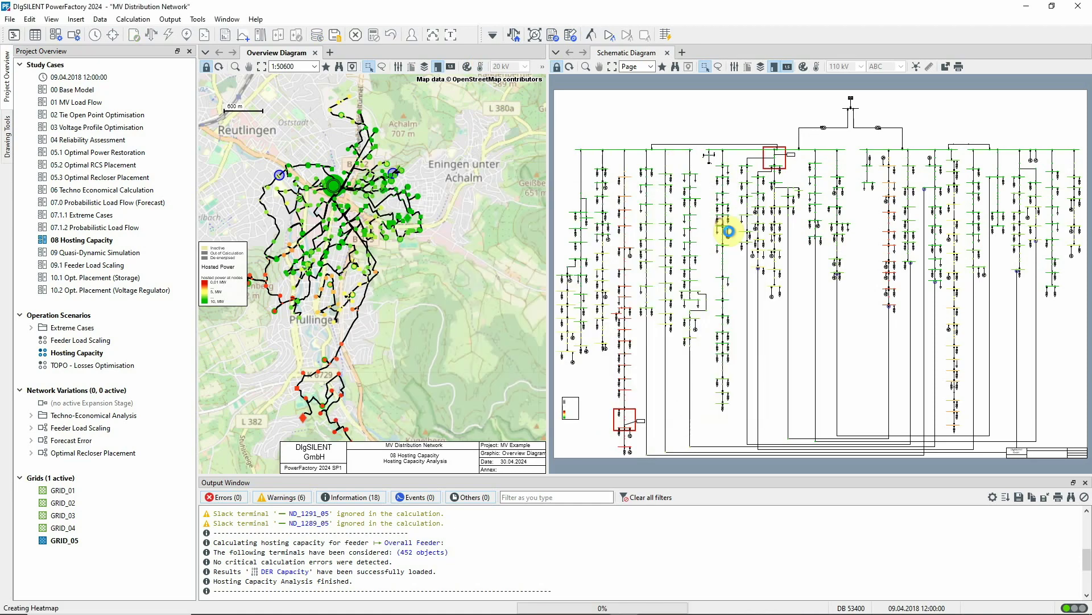
{"action": "left_click", "coordinate": [816, 67]}
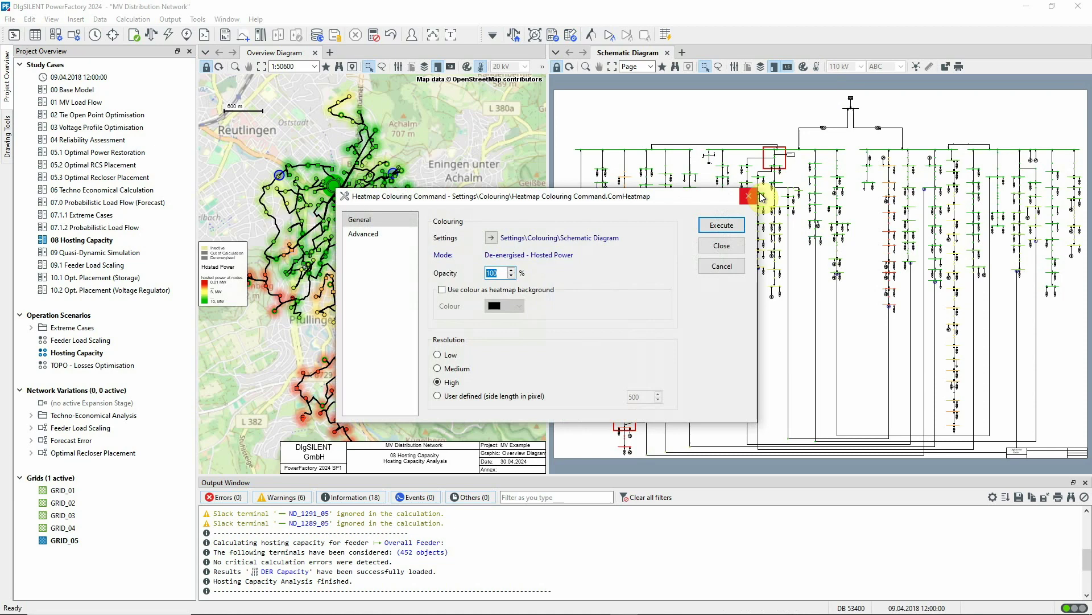